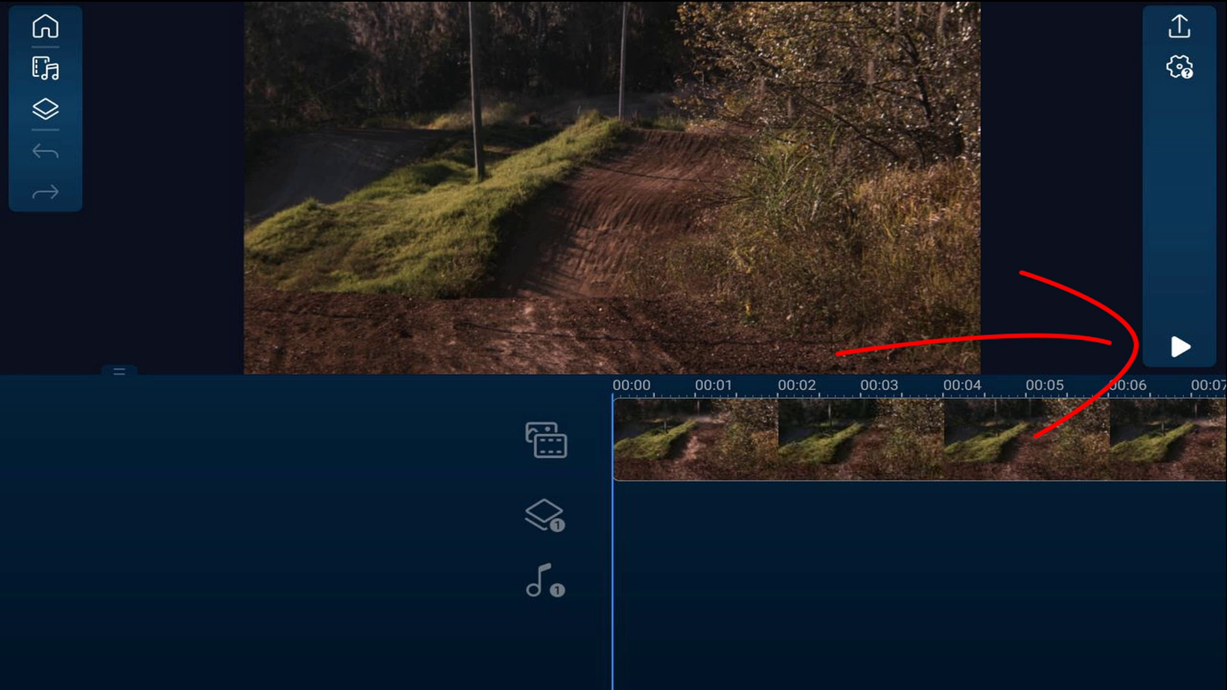
Preview the motorcycle clip, then split it at 00:06 and 00:08.
click(1180, 347)
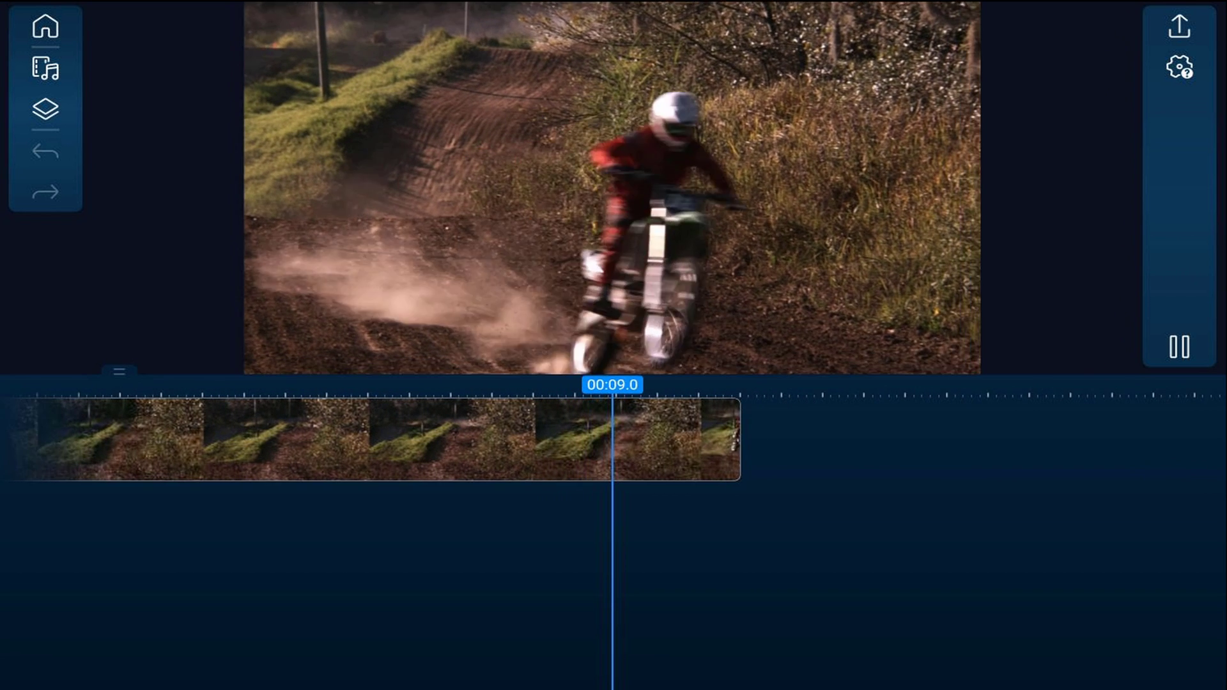
key(space)
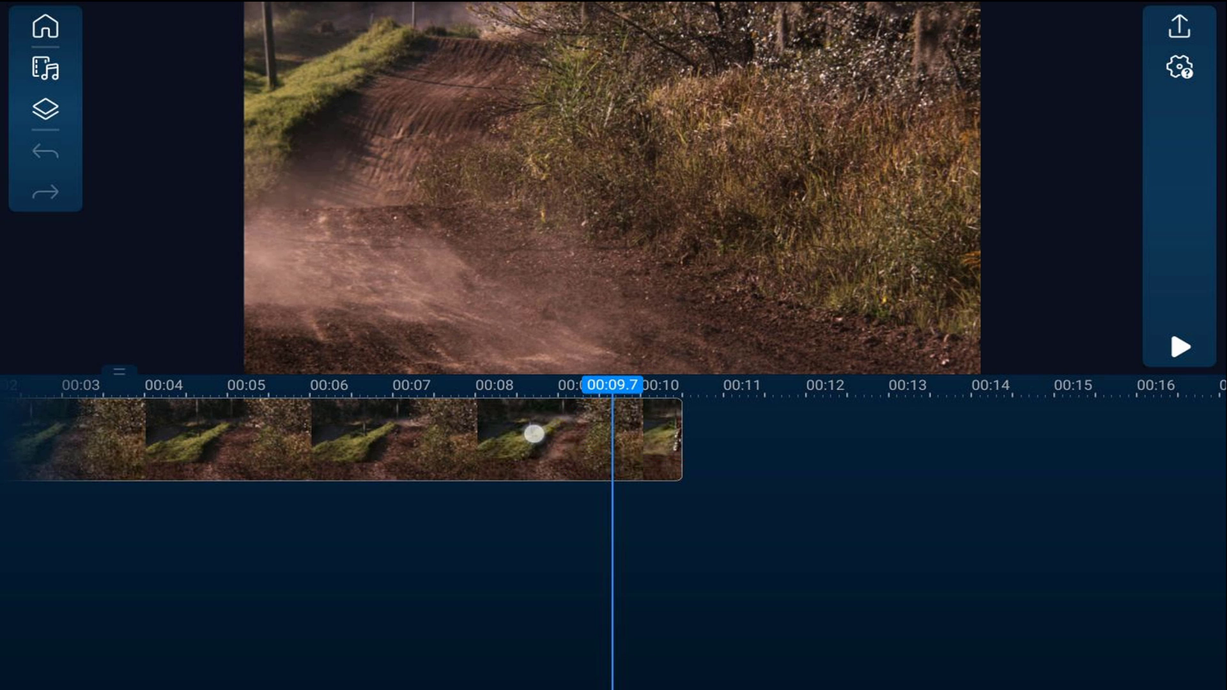
click(614, 436)
drag(710, 526, 901, 542)
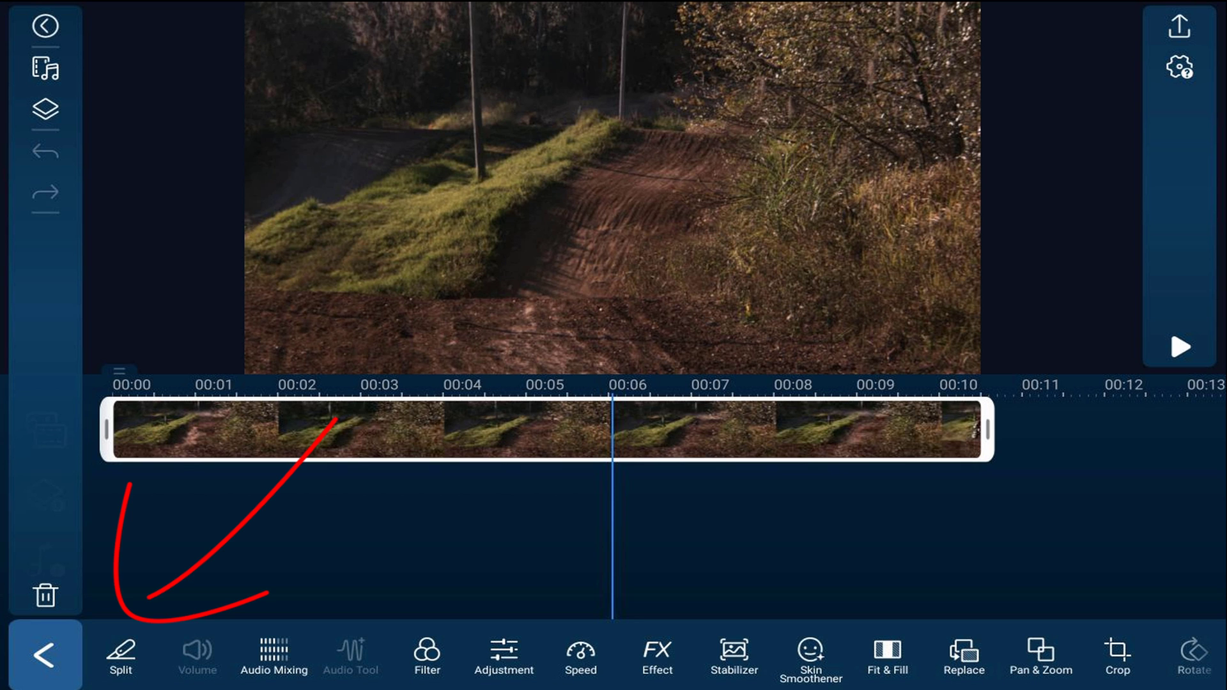
click(121, 656)
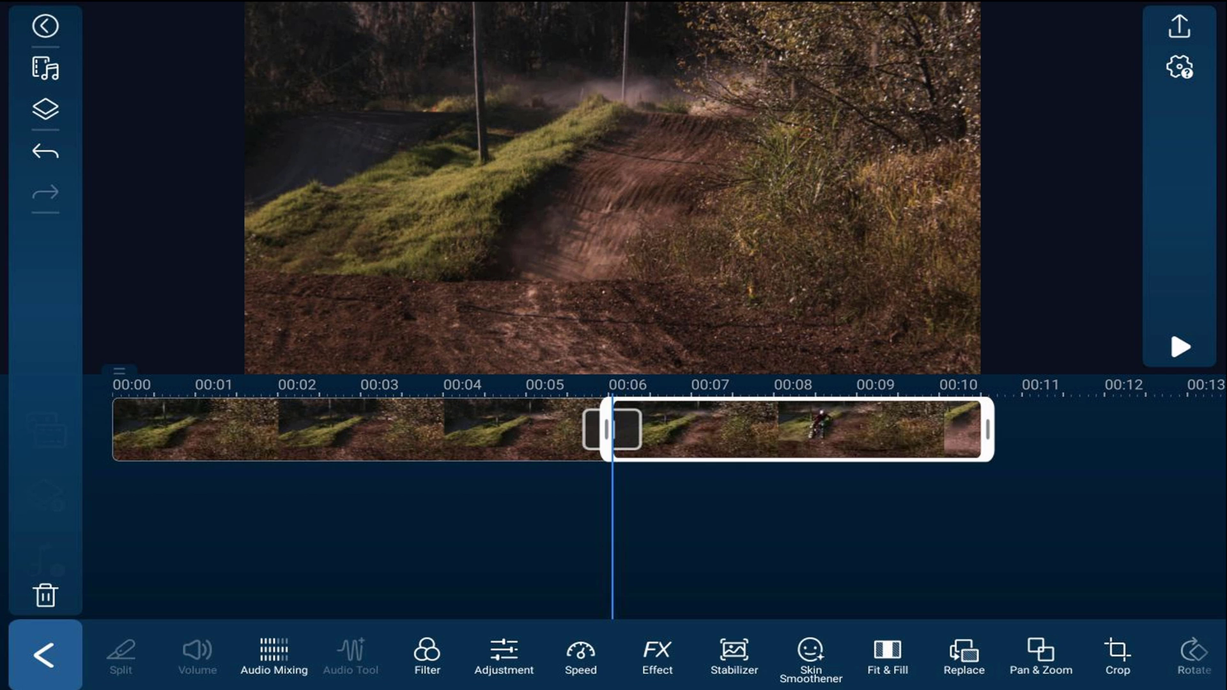
drag(1002, 531, 859, 544)
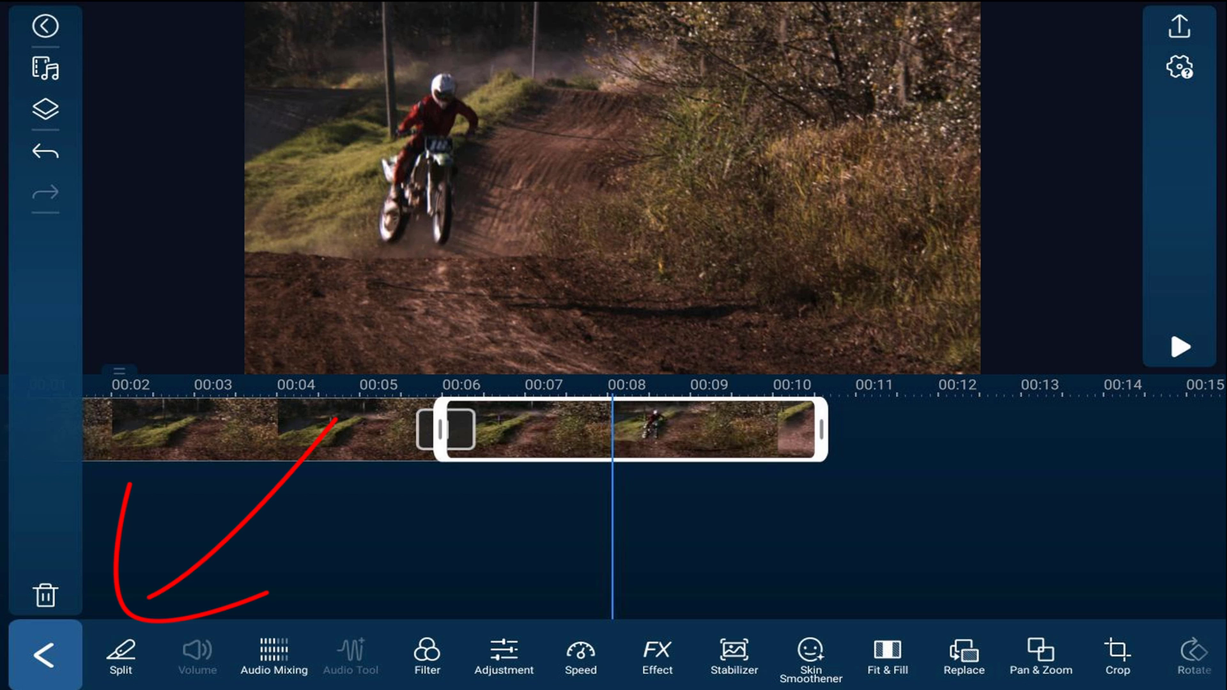
click(119, 654)
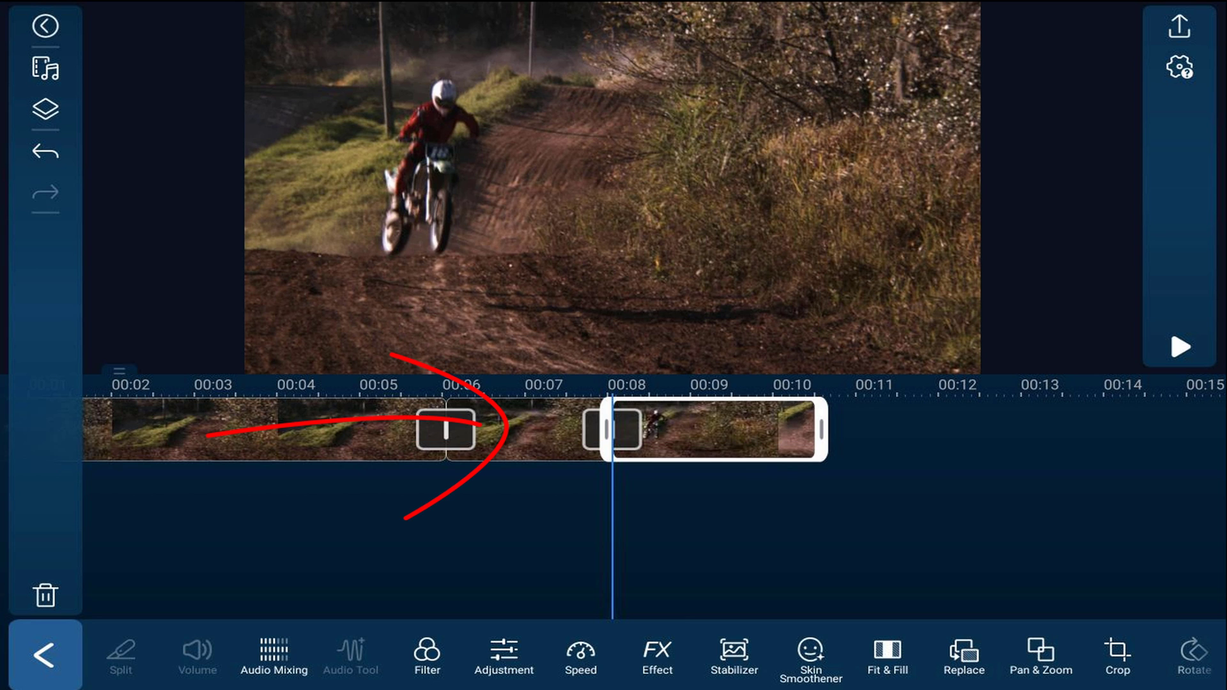
Set the middle clip's speed to 0.30x with Ease In enabled.
click(528, 432)
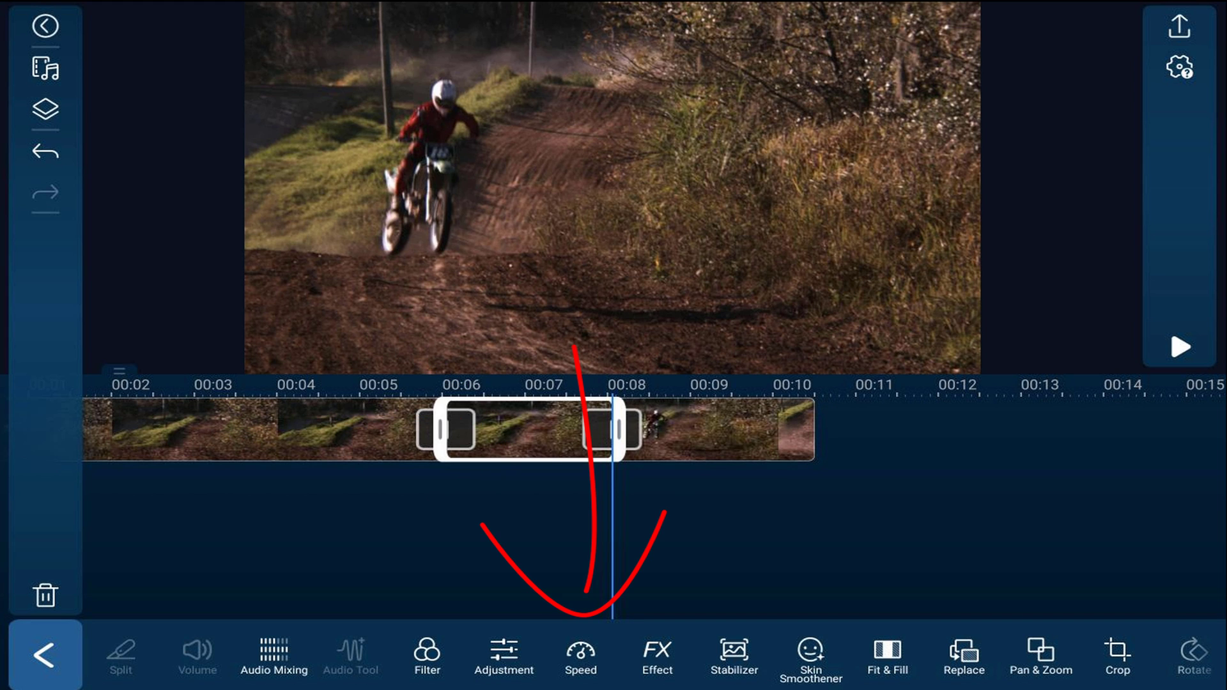
click(582, 657)
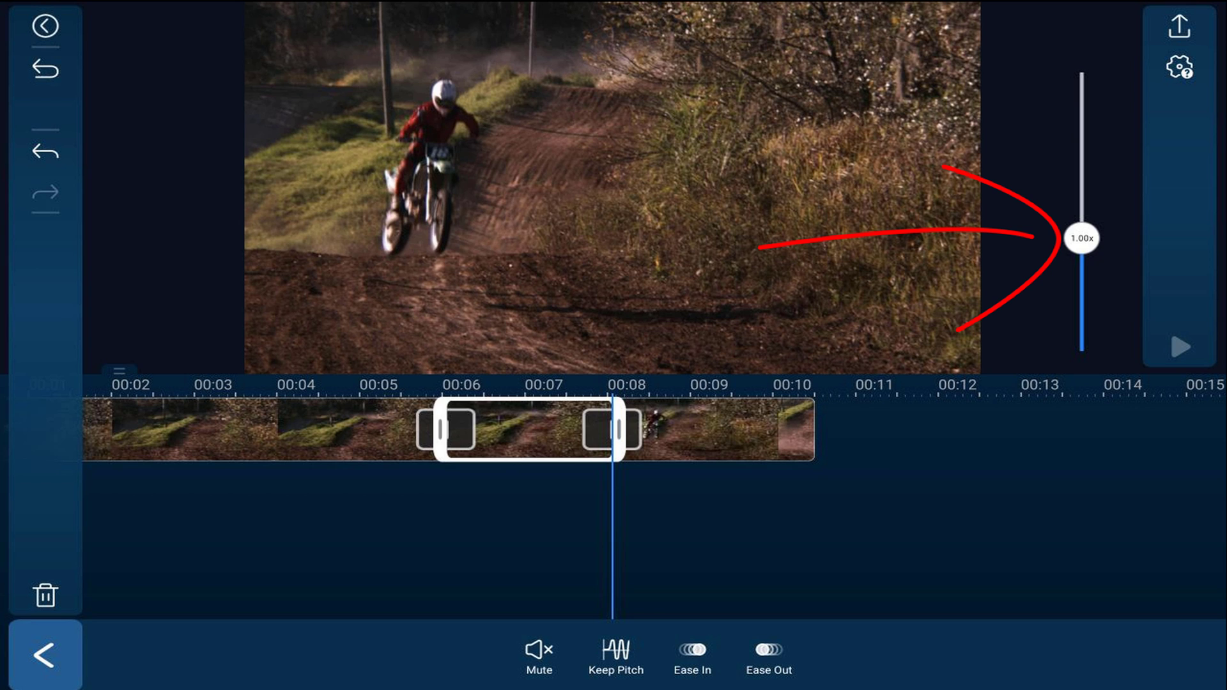
drag(1081, 238, 1082, 330)
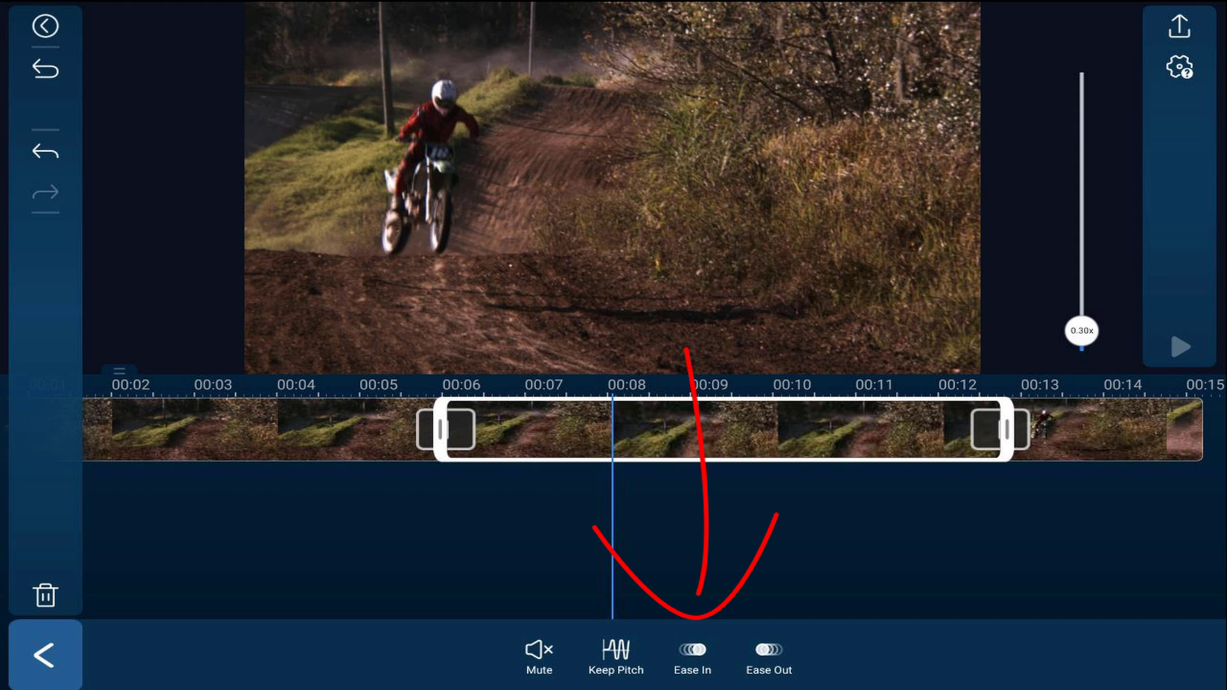
click(692, 656)
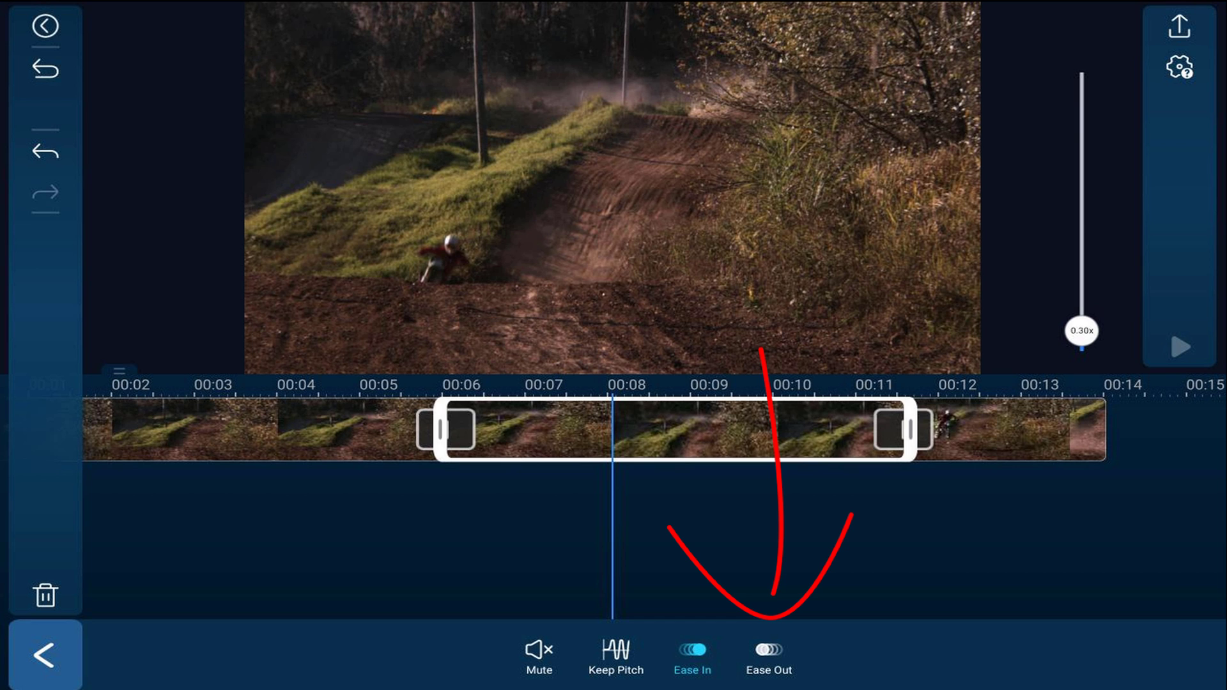
Enable Ease Out for the 0.30x middle section.
click(769, 656)
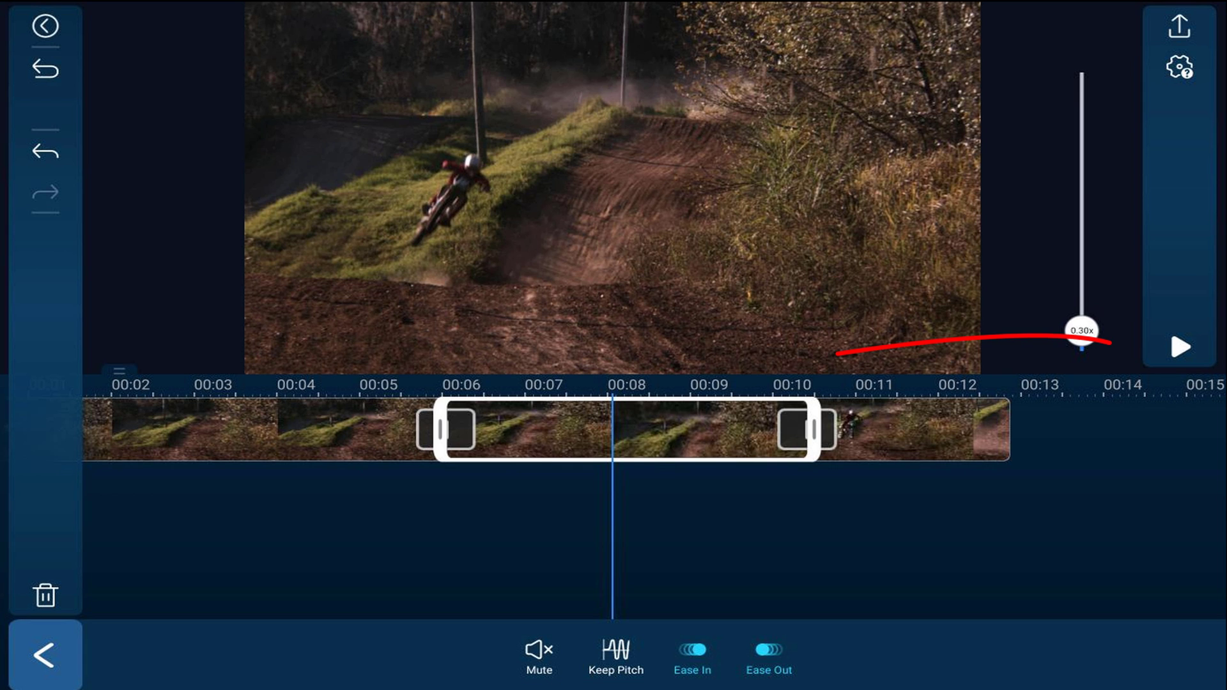
drag(856, 535, 1014, 547)
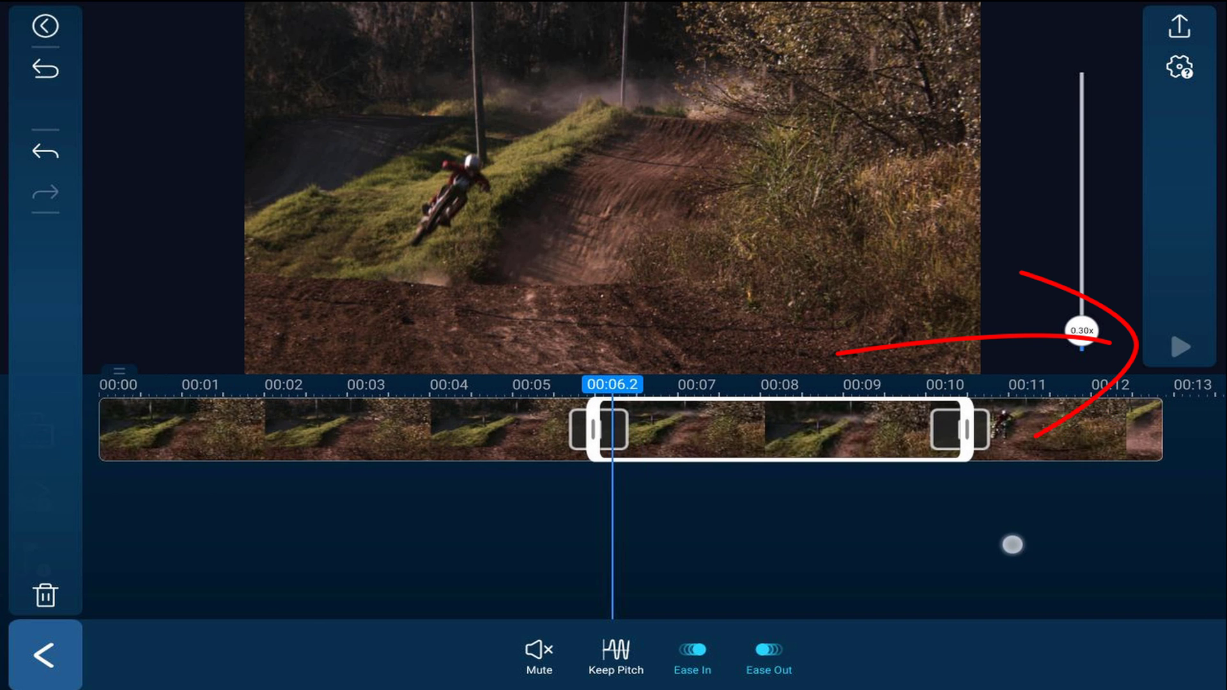
click(1179, 347)
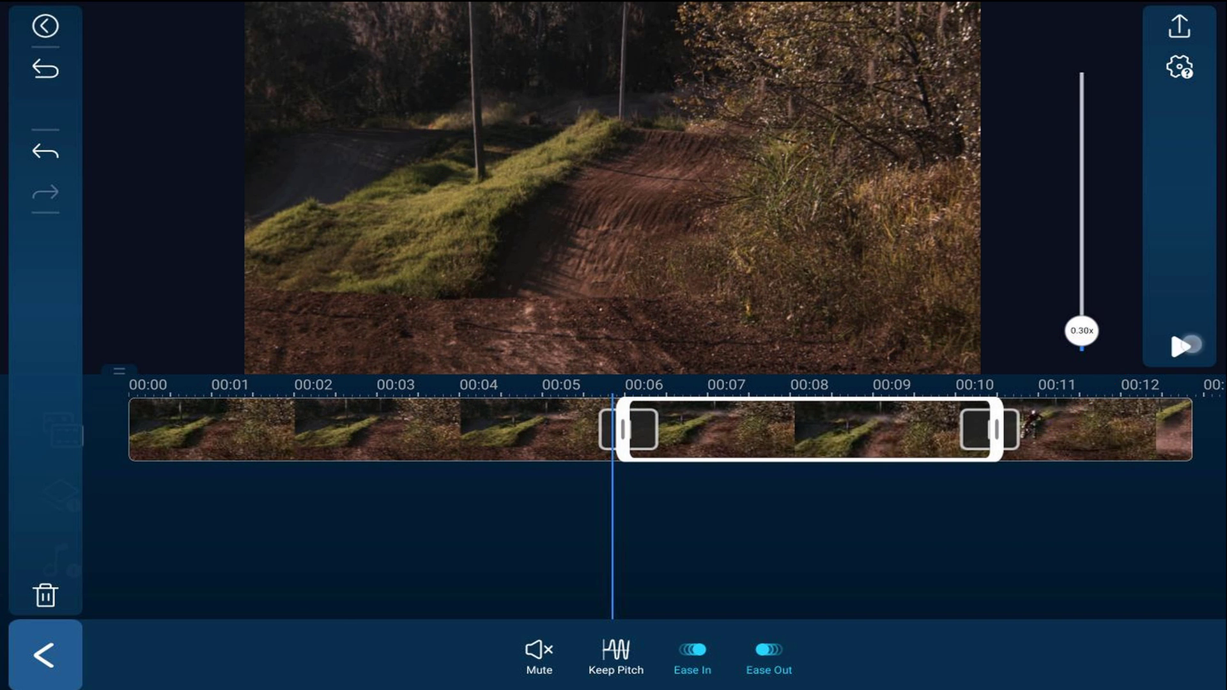